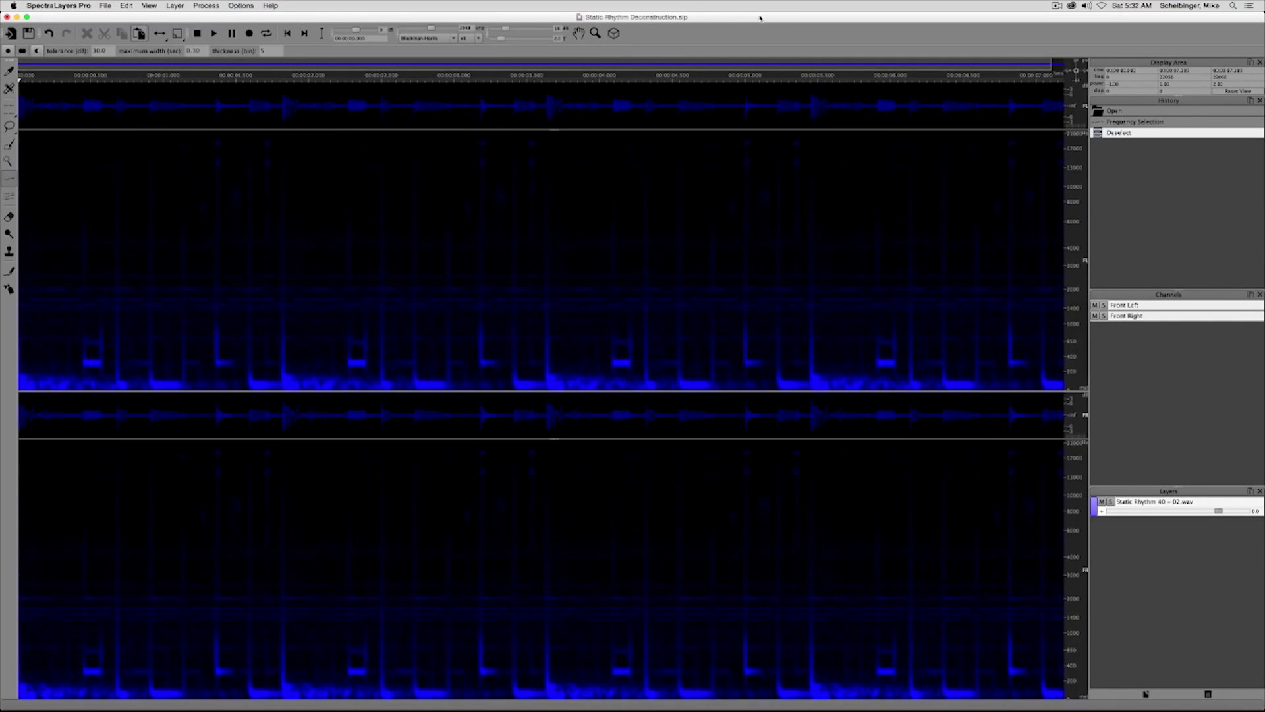
Play the drum loop, then cut its low-frequency kick band across the whole loop.
key(space)
drag(17, 394, 1066, 387)
click(104, 34)
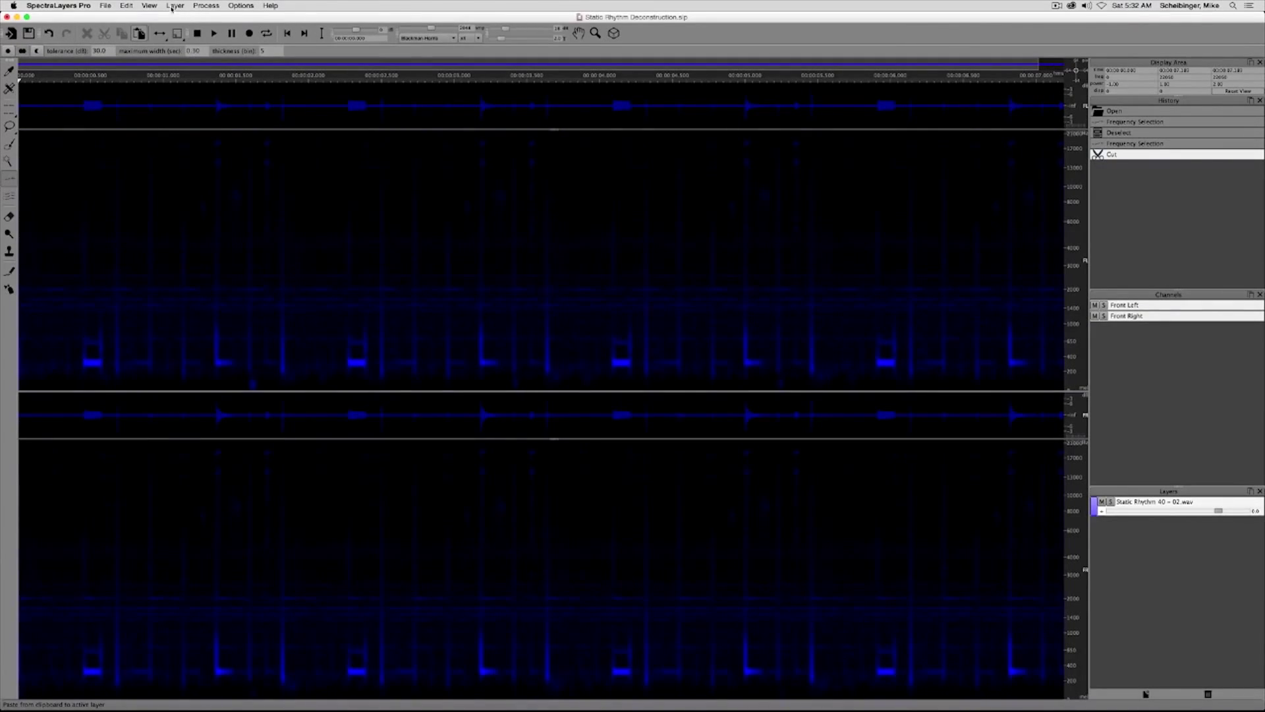
click(174, 6)
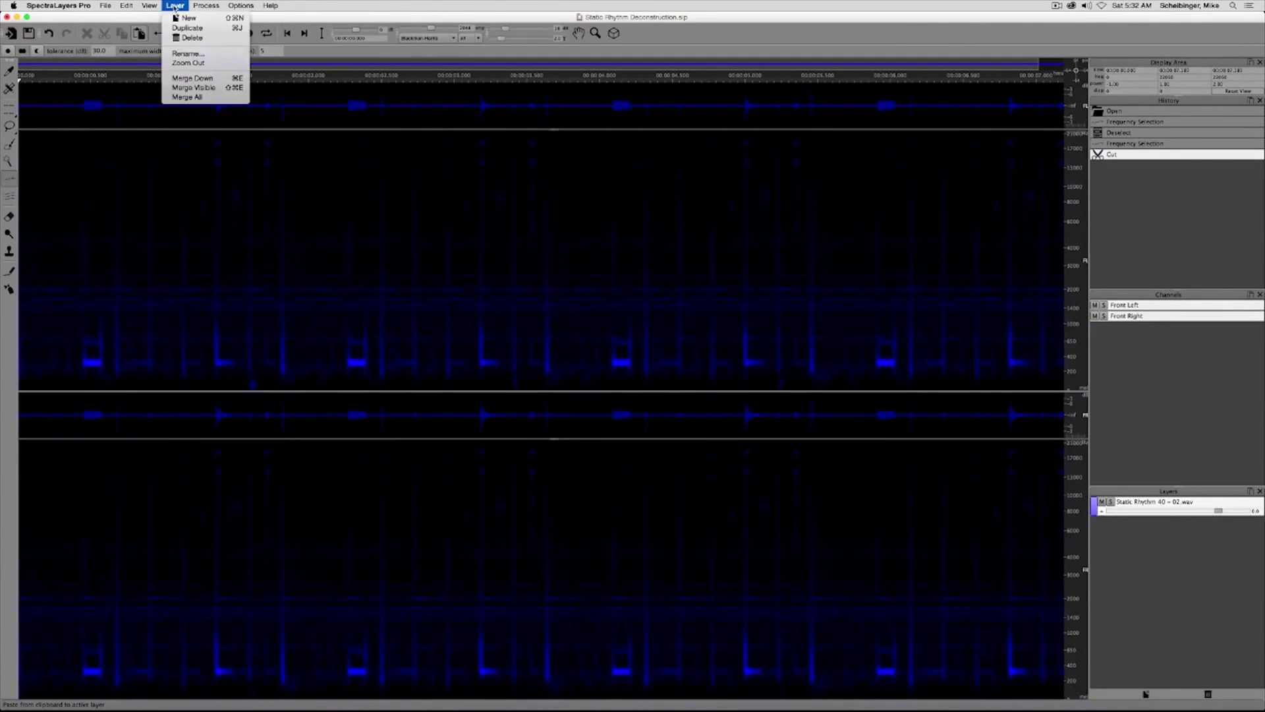
Paste the kick band onto a new Layer 1 and play it with the original muted.
click(187, 18)
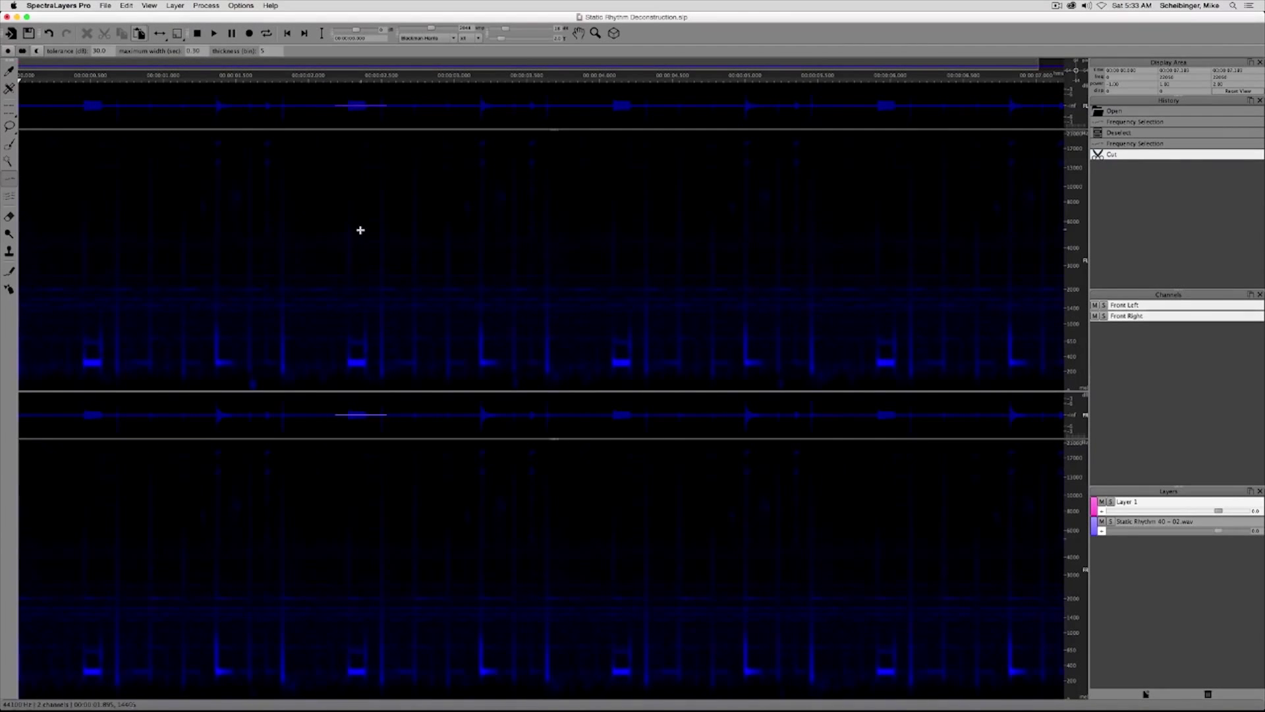
key(super+v)
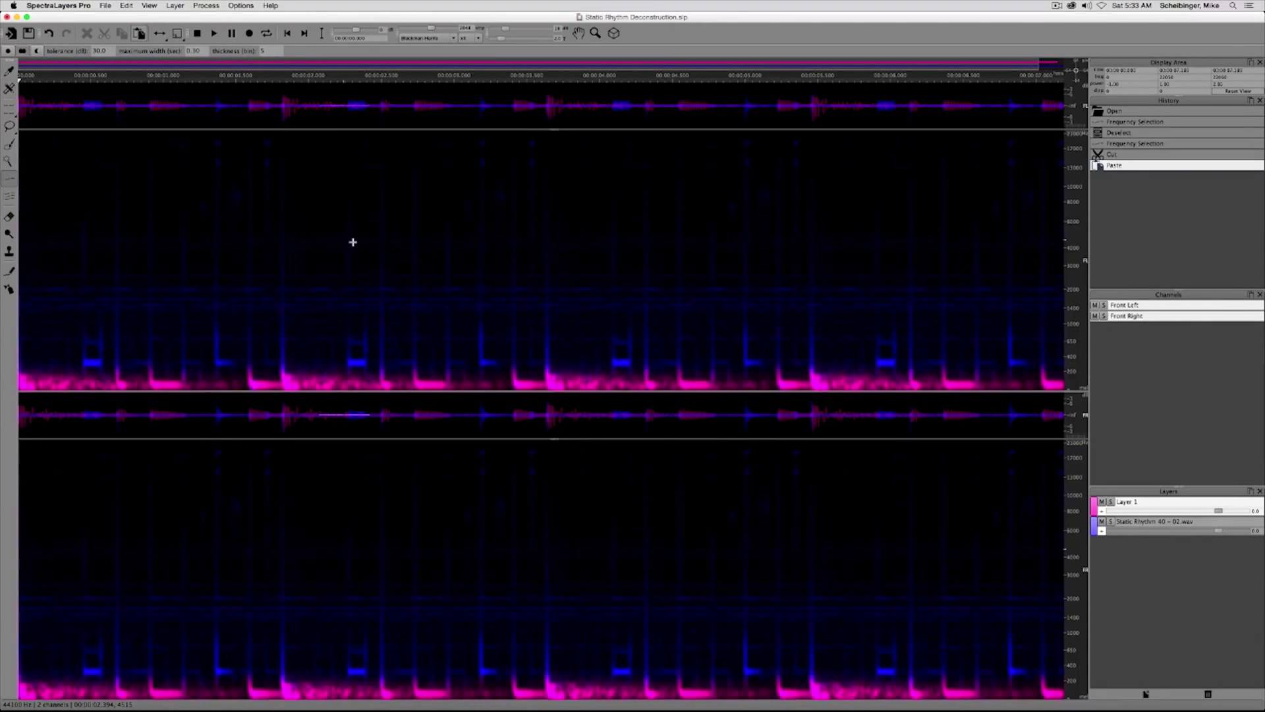
click(1102, 521)
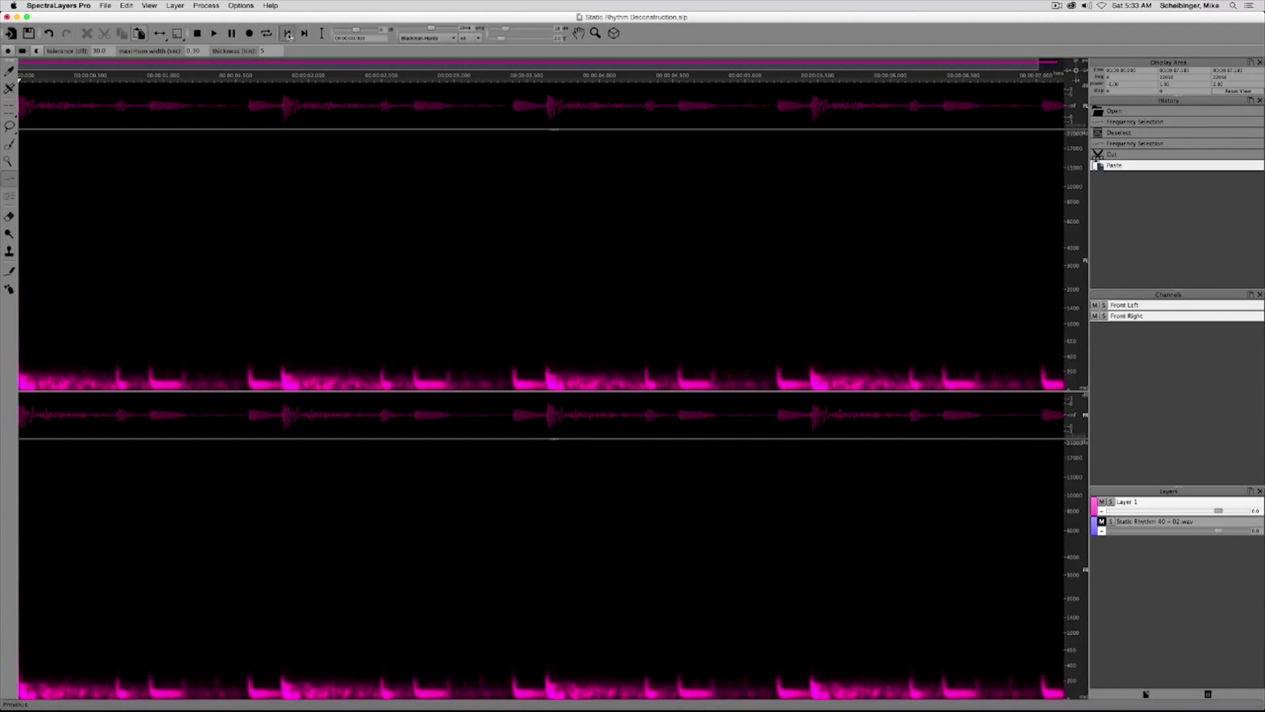
click(214, 34)
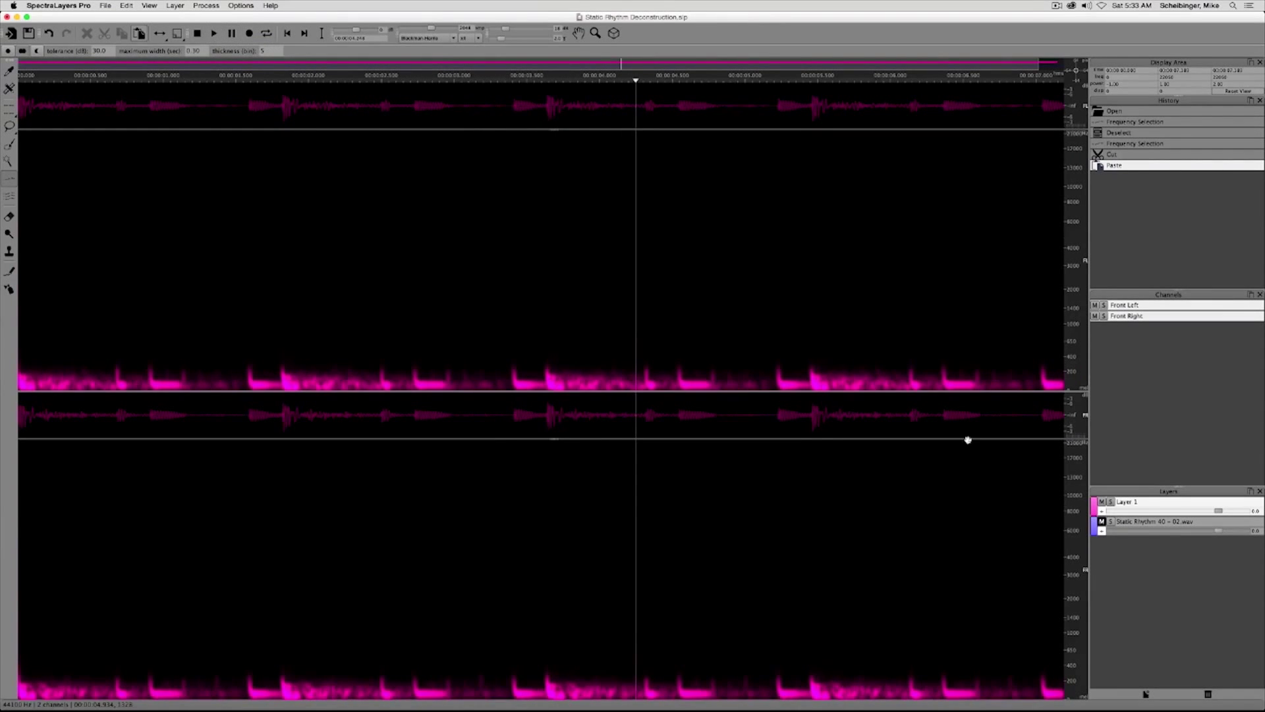
Mute Layer 1, then unmute and select the original loop layer.
click(1101, 502)
click(1102, 522)
click(1147, 522)
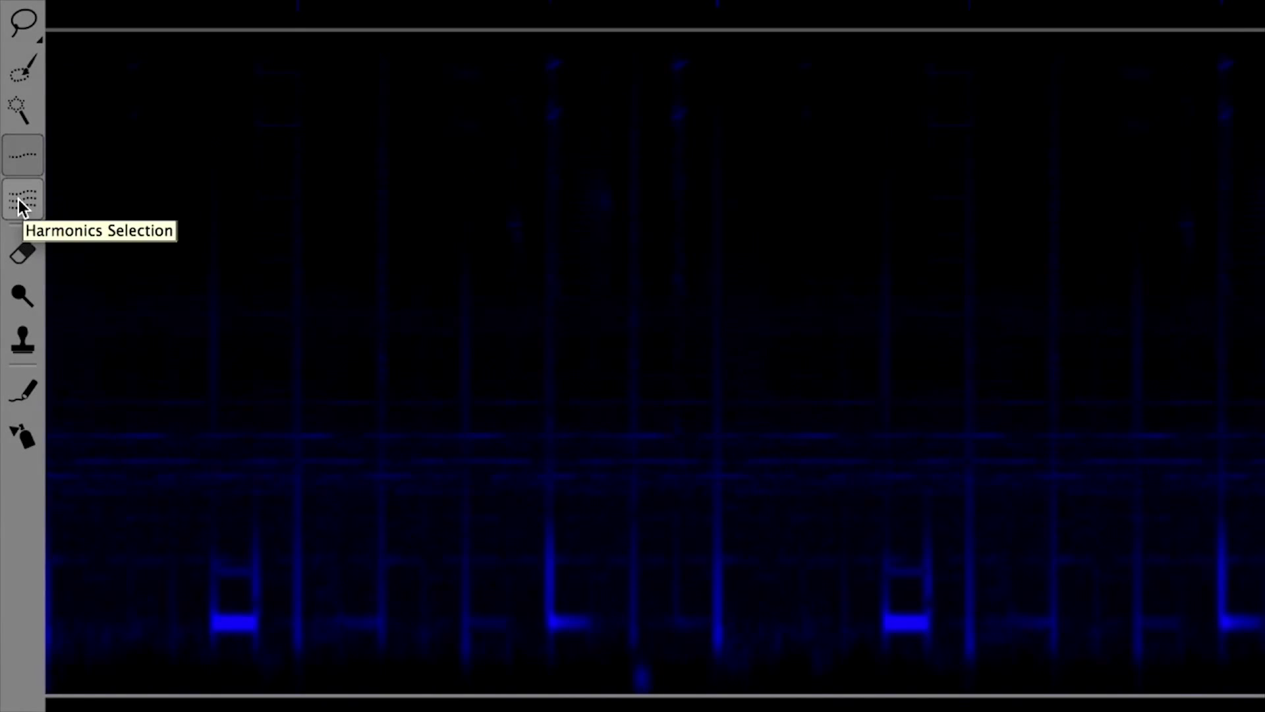
With Harmonics Selection, add all four recurring tonal hits and their harmonics to the selection.
click(18, 199)
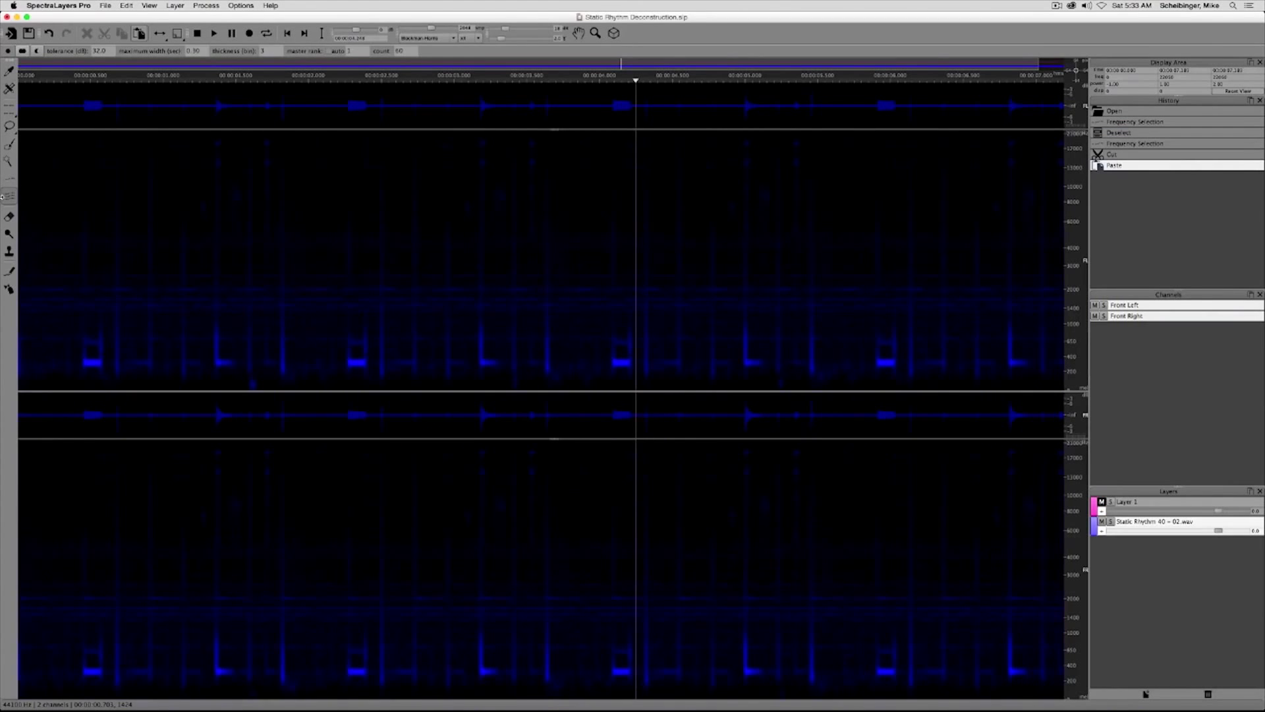
click(212, 594)
drag(86, 361, 88, 361)
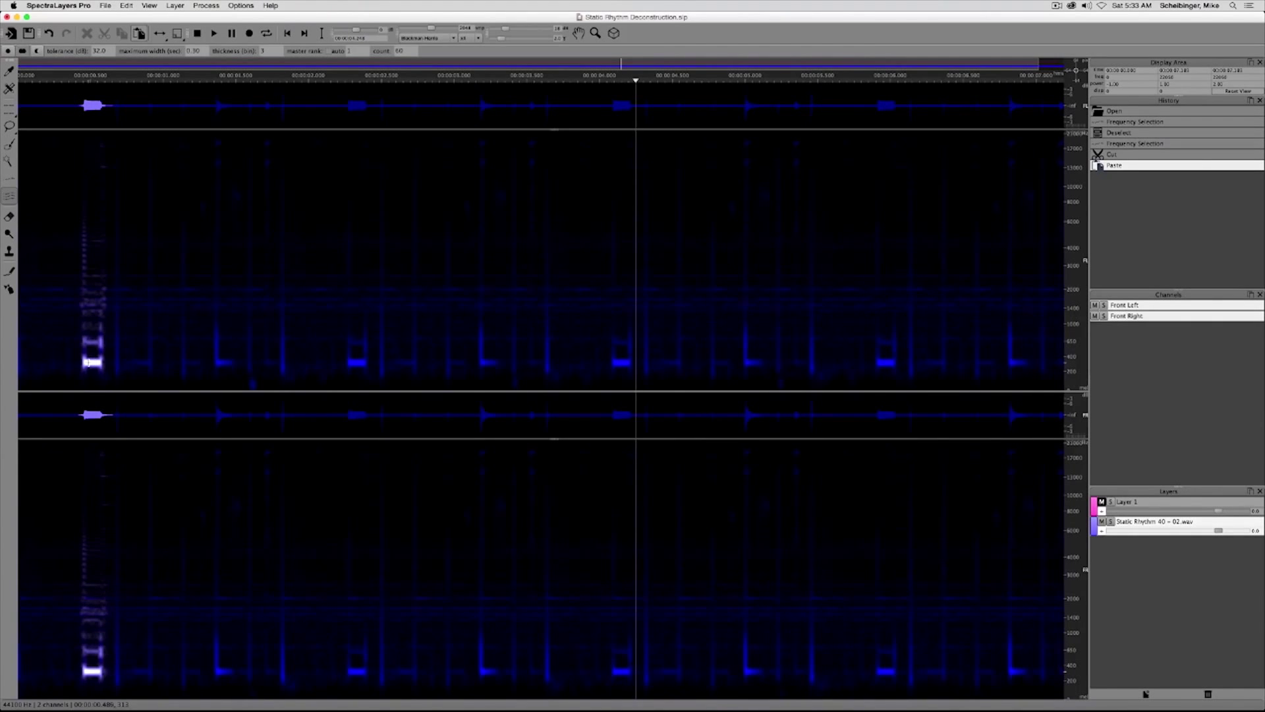
drag(92, 362, 887, 362)
click(886, 362)
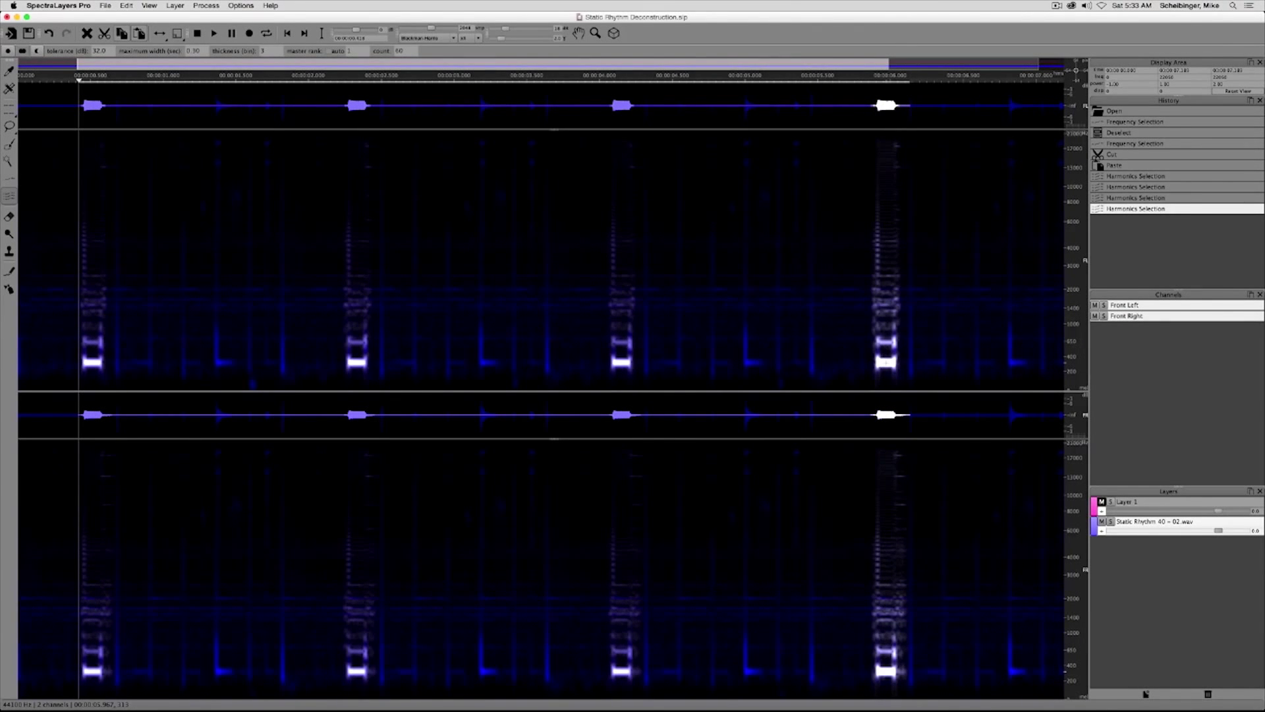
Cut the tonal hits into a new Layer 2, mute the original layer, unmute Layer 1.
click(105, 36)
click(173, 5)
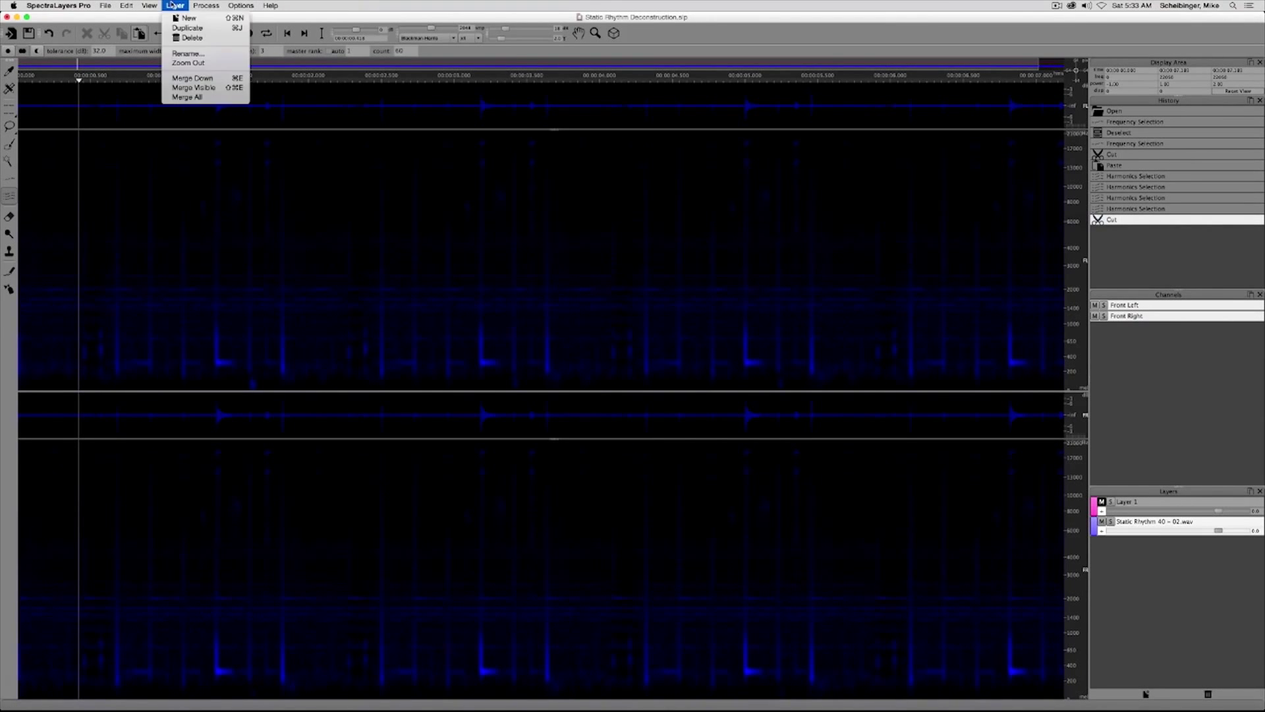
click(188, 18)
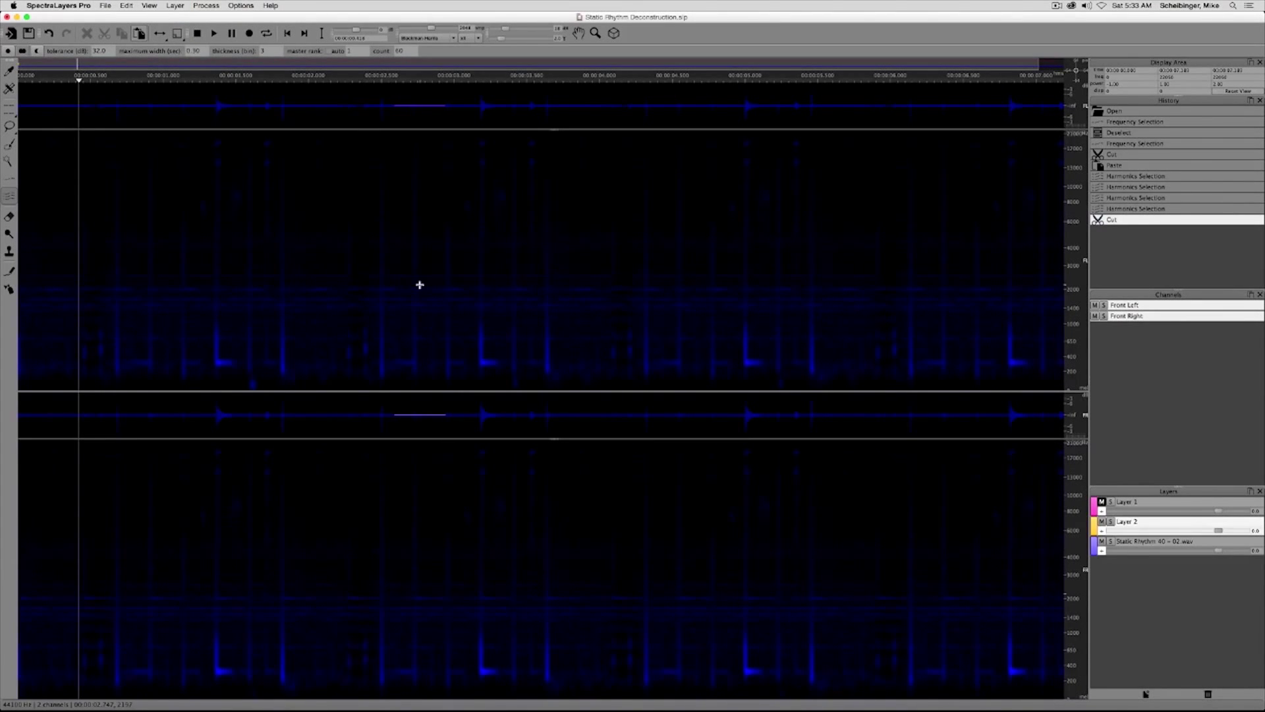
key(super+v)
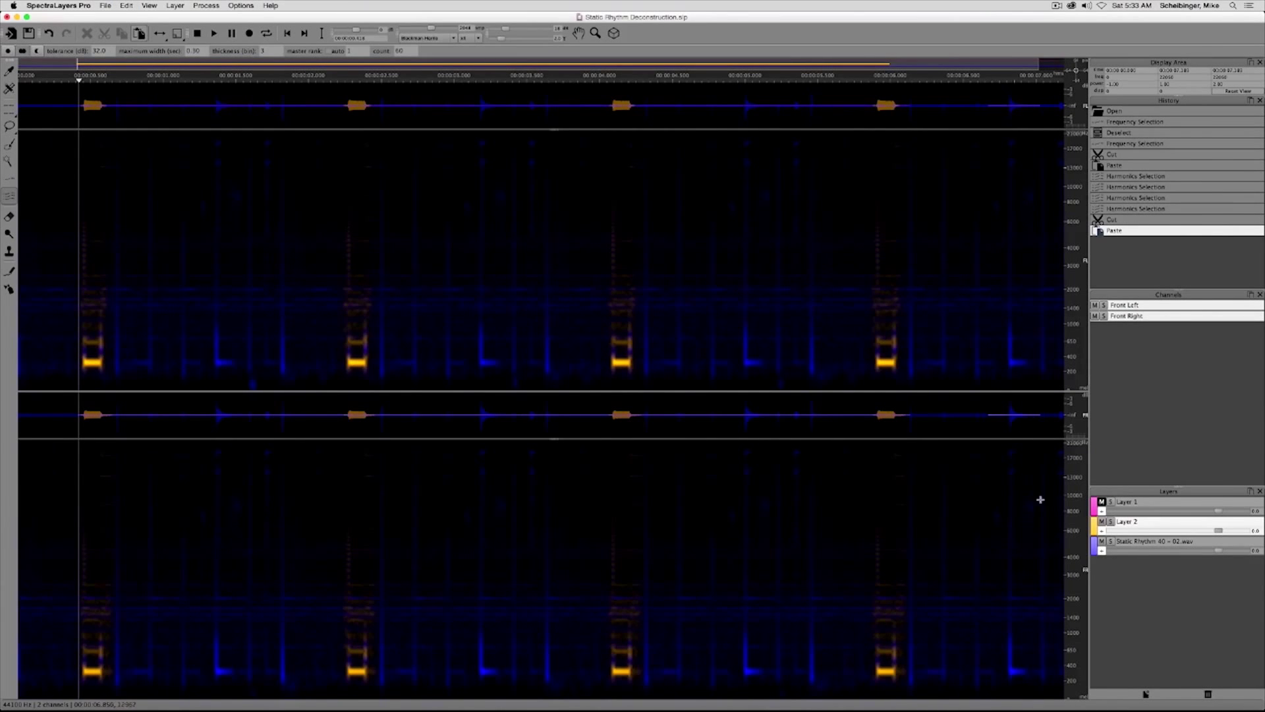
click(1102, 541)
click(1102, 502)
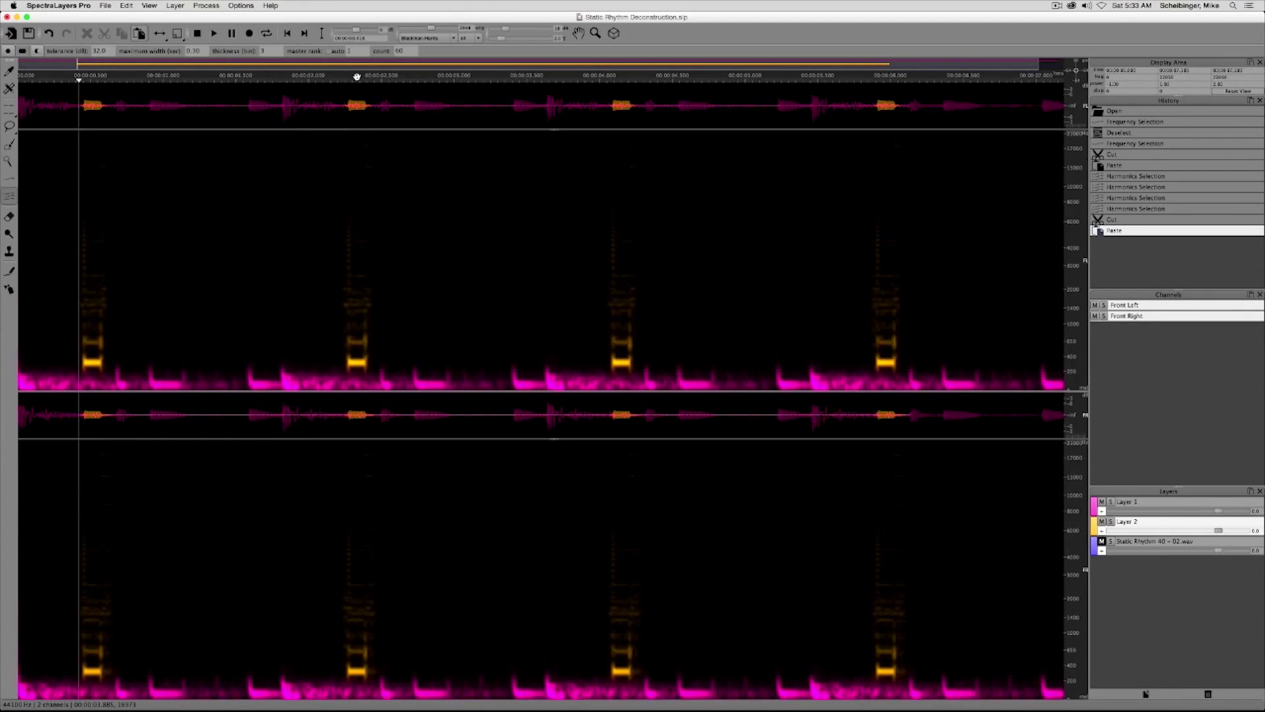
Play Layers 1 and 2 from the start, then mute them and unmute and select Static Rhythm 40 - 02.wav.
click(288, 34)
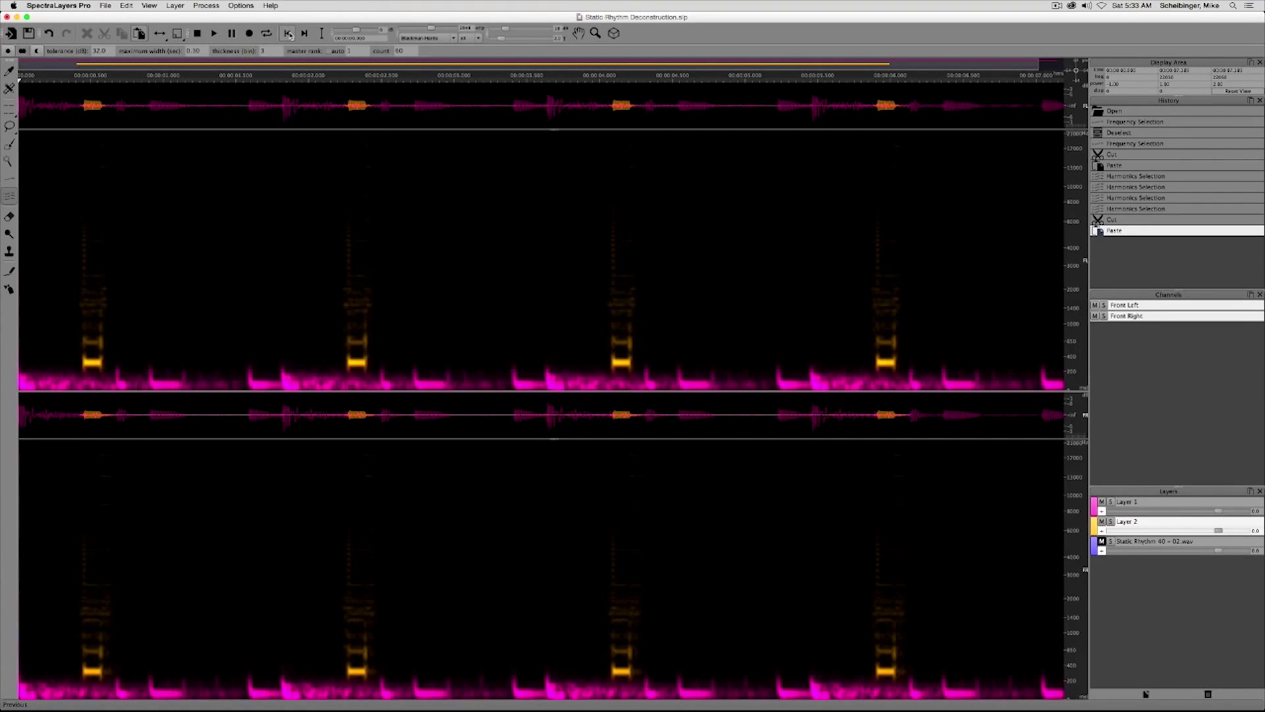
click(213, 34)
click(1135, 544)
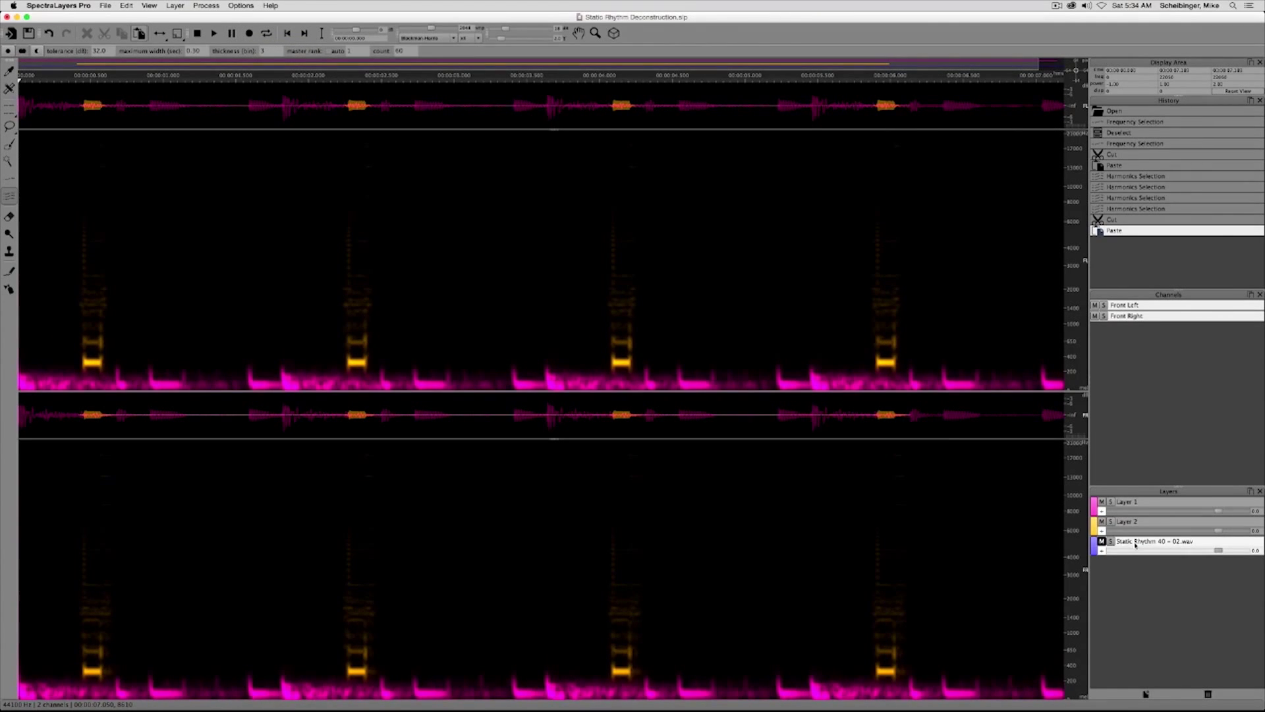
click(1102, 542)
click(1102, 521)
click(1102, 503)
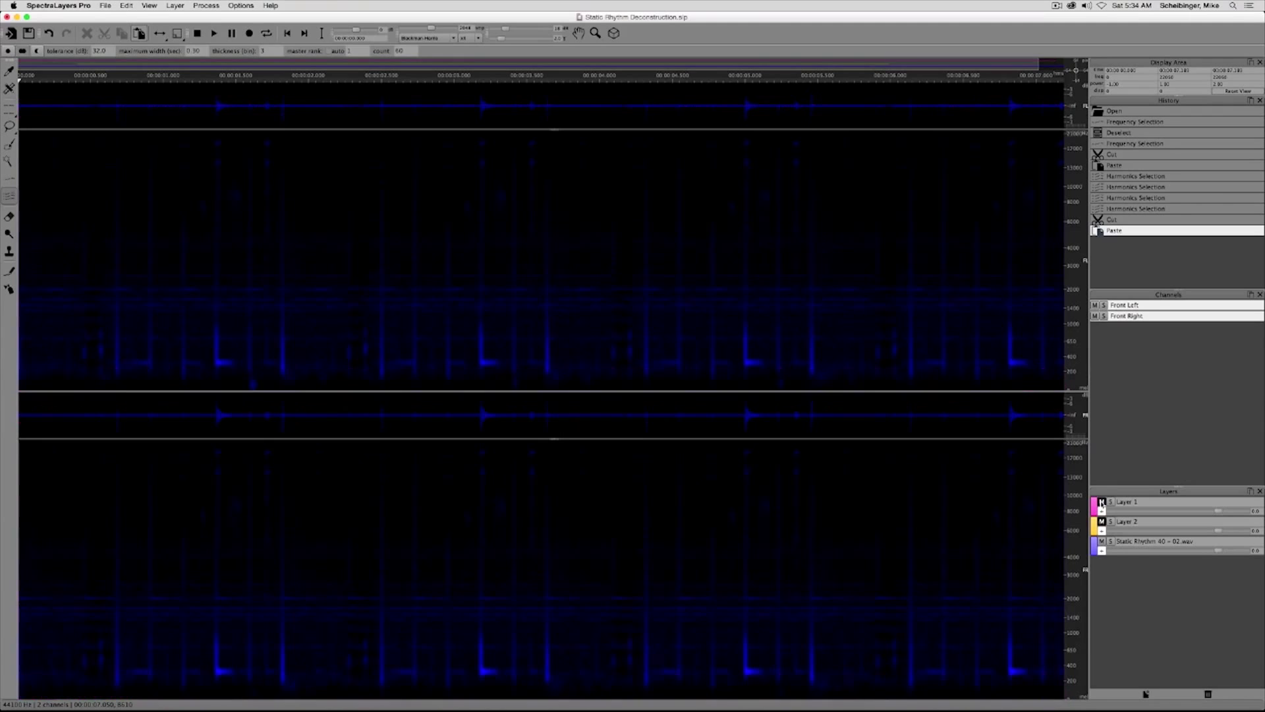
click(1145, 544)
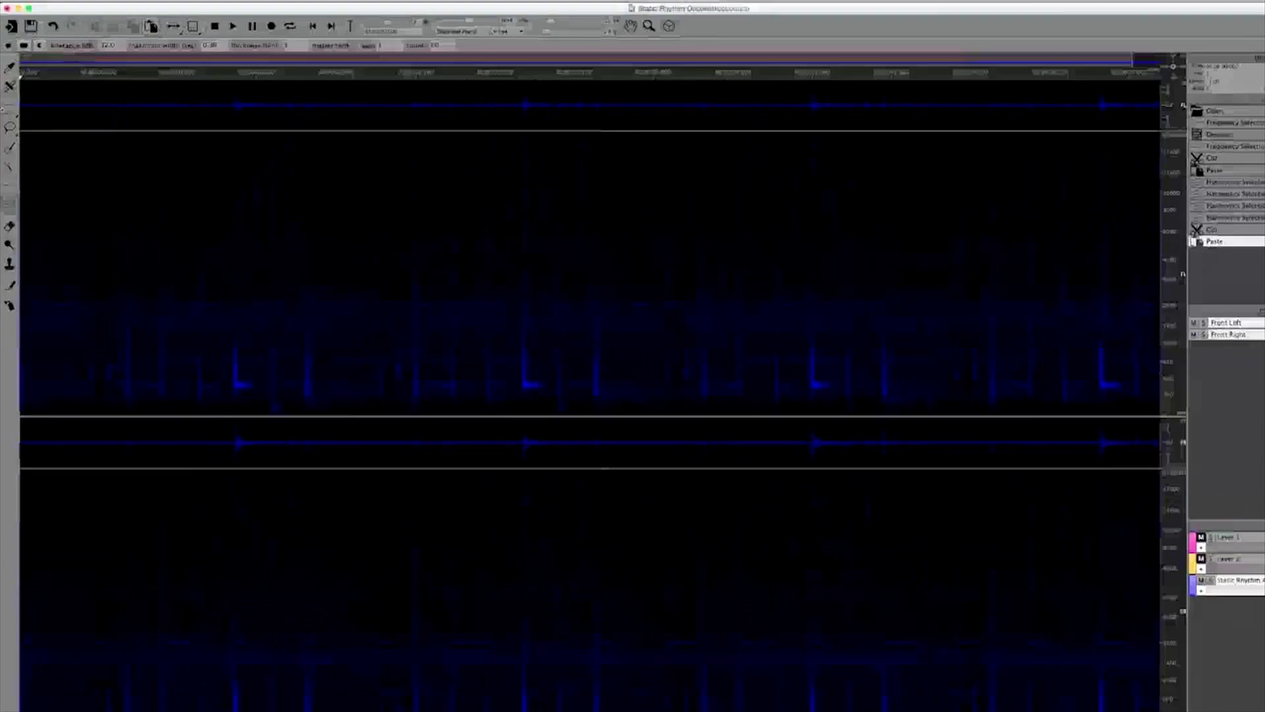
Select the mid-high band with Frequency Range Selection, preview it, and cut it from the original layer.
click(13, 109)
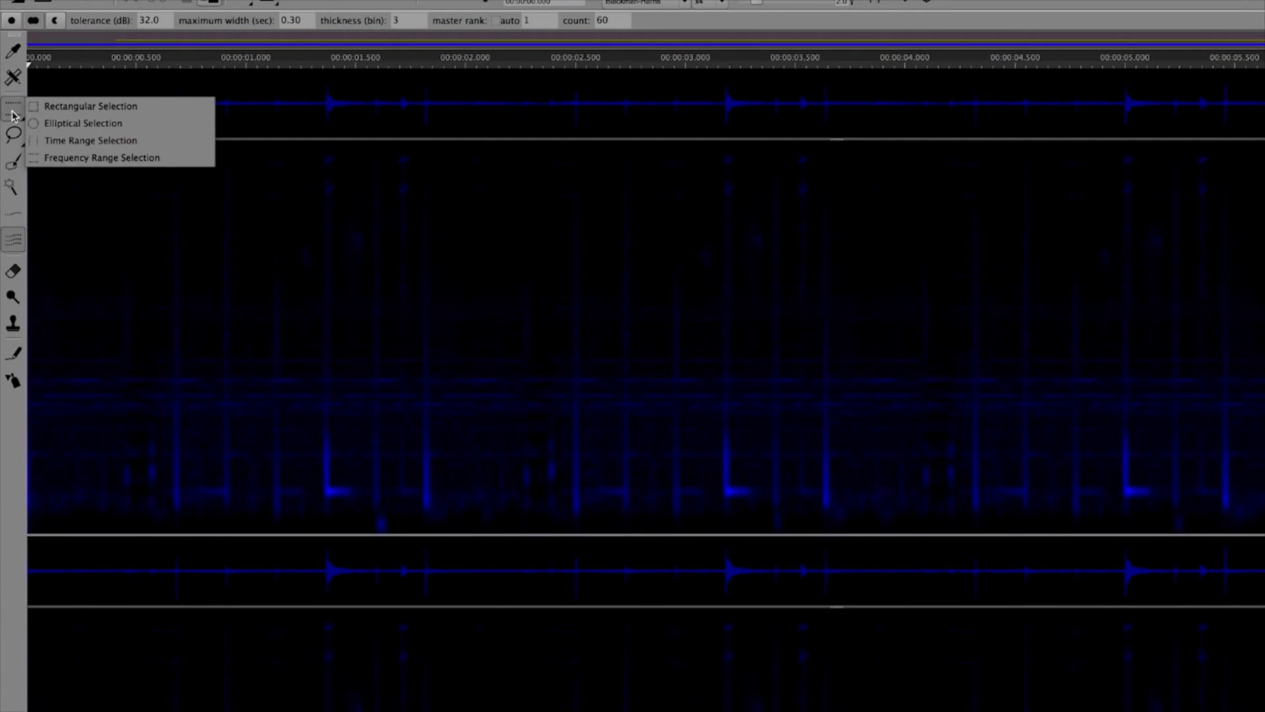
click(62, 157)
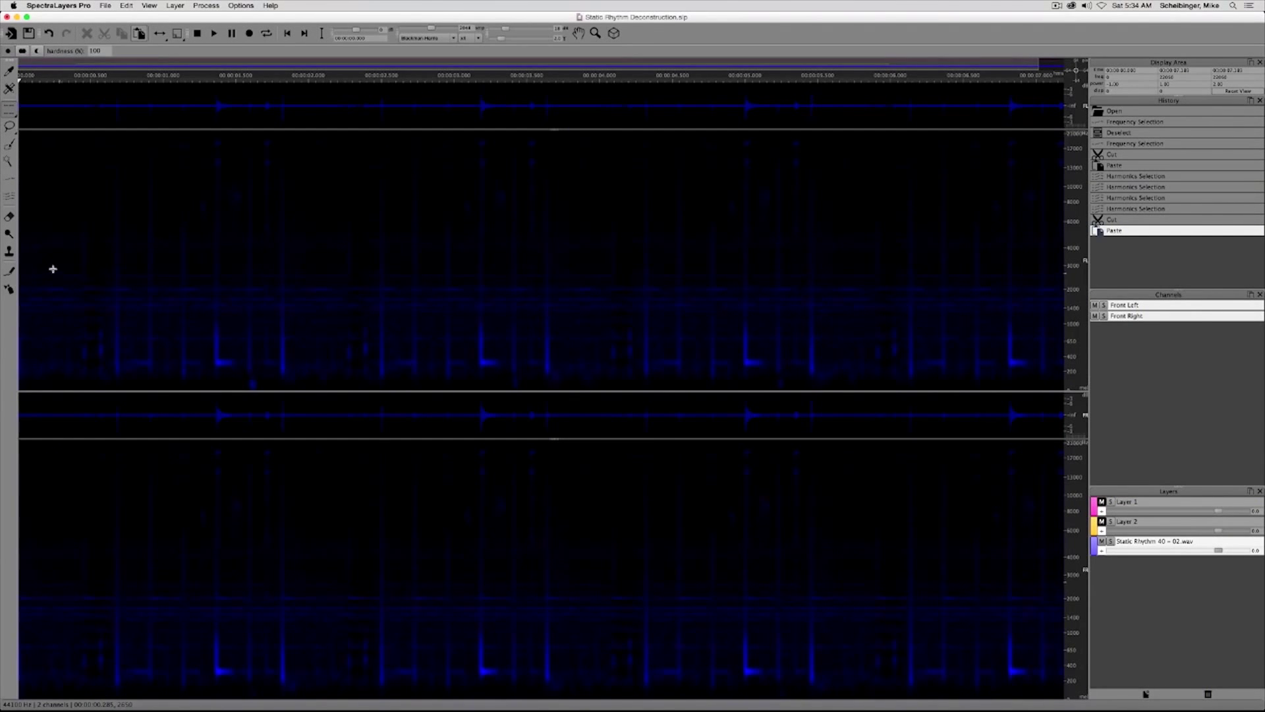
drag(35, 232, 217, 332)
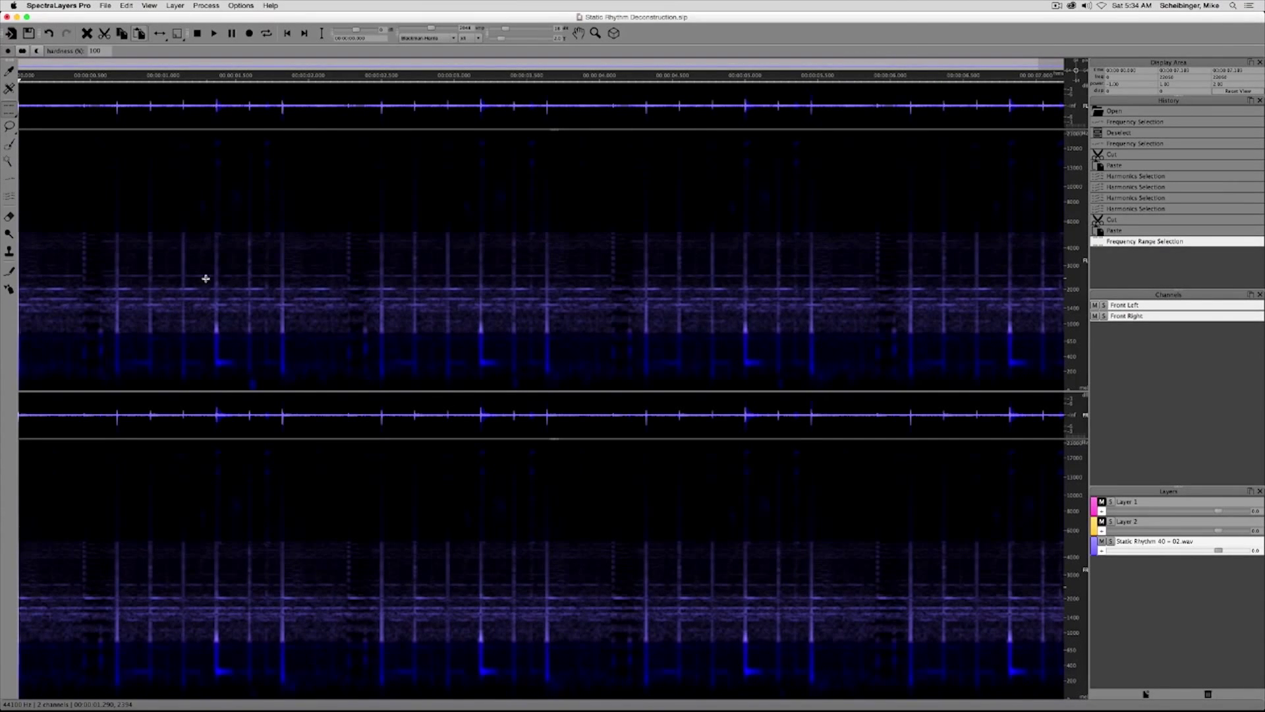
key(space)
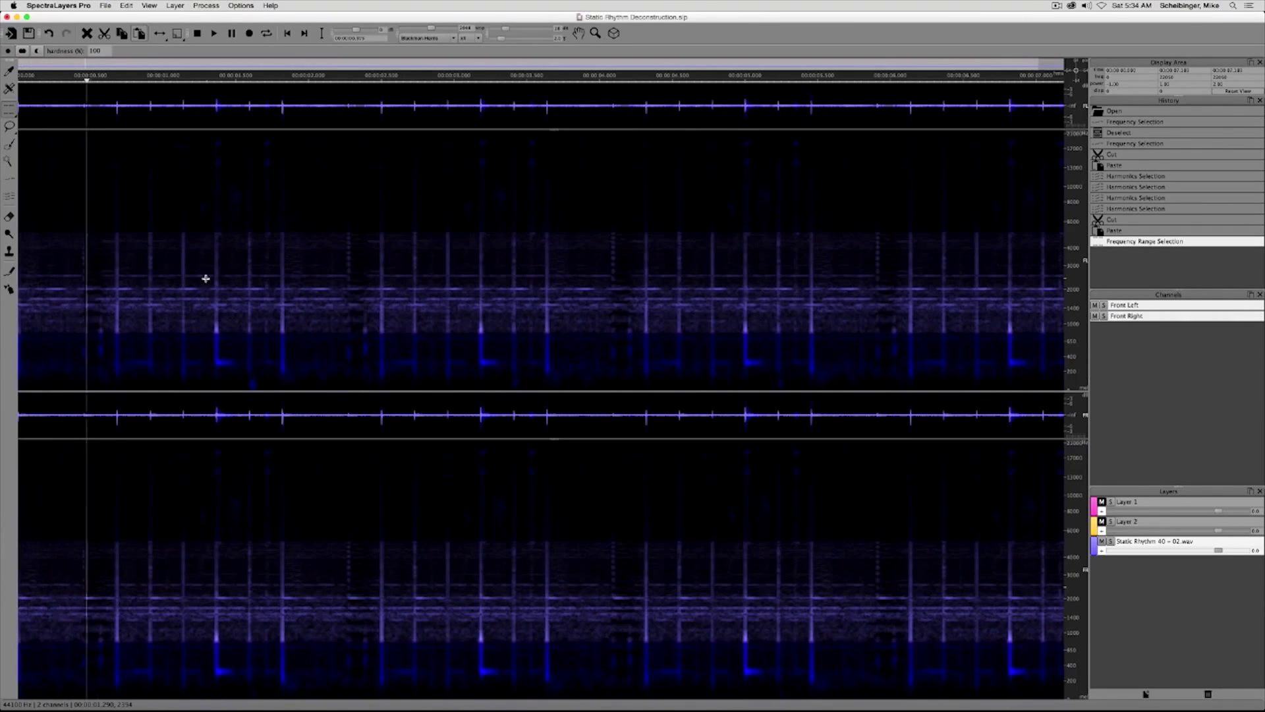
key(space)
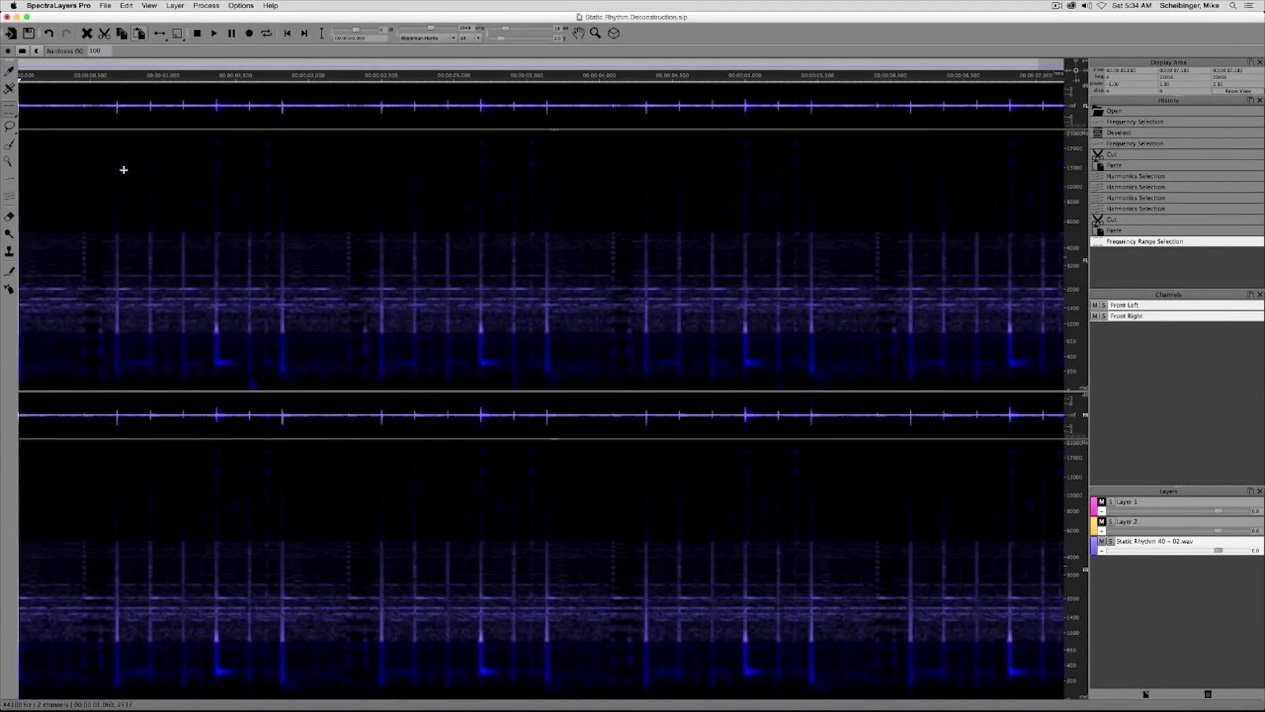
click(104, 33)
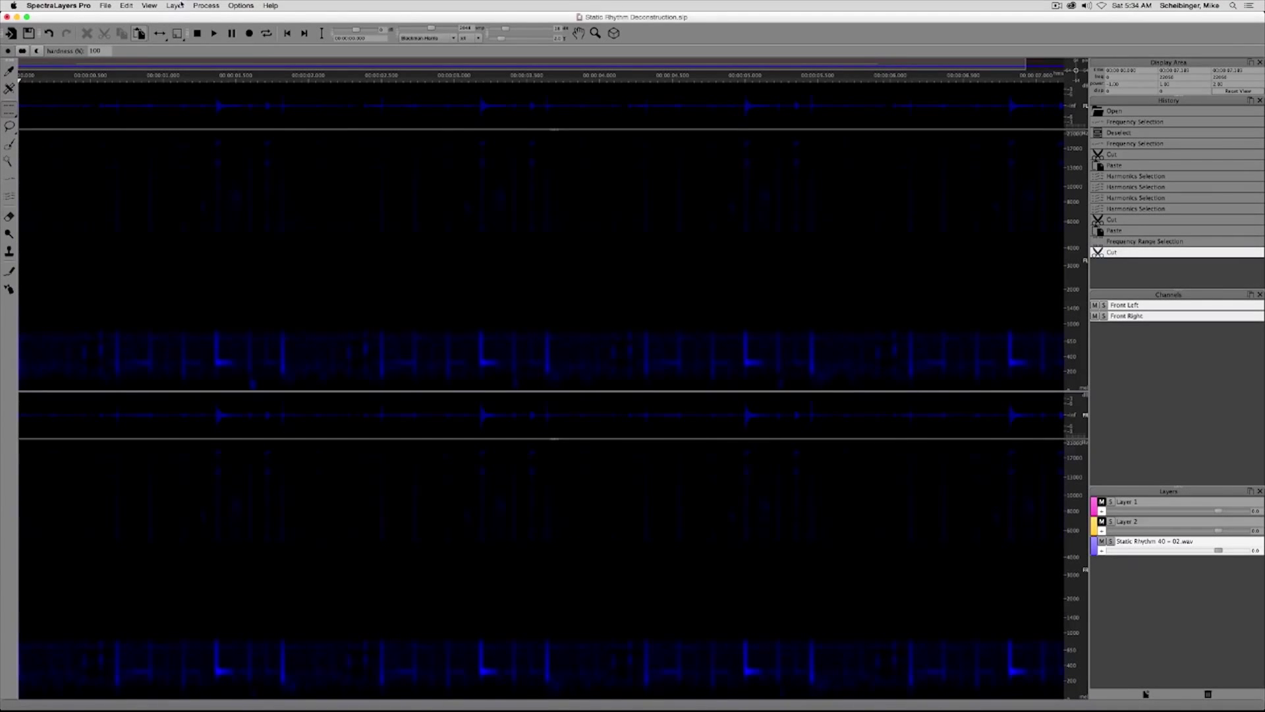
Paste the mid-high band into a new Layer 3 and unmute Layers 2 and 1.
click(175, 5)
click(192, 17)
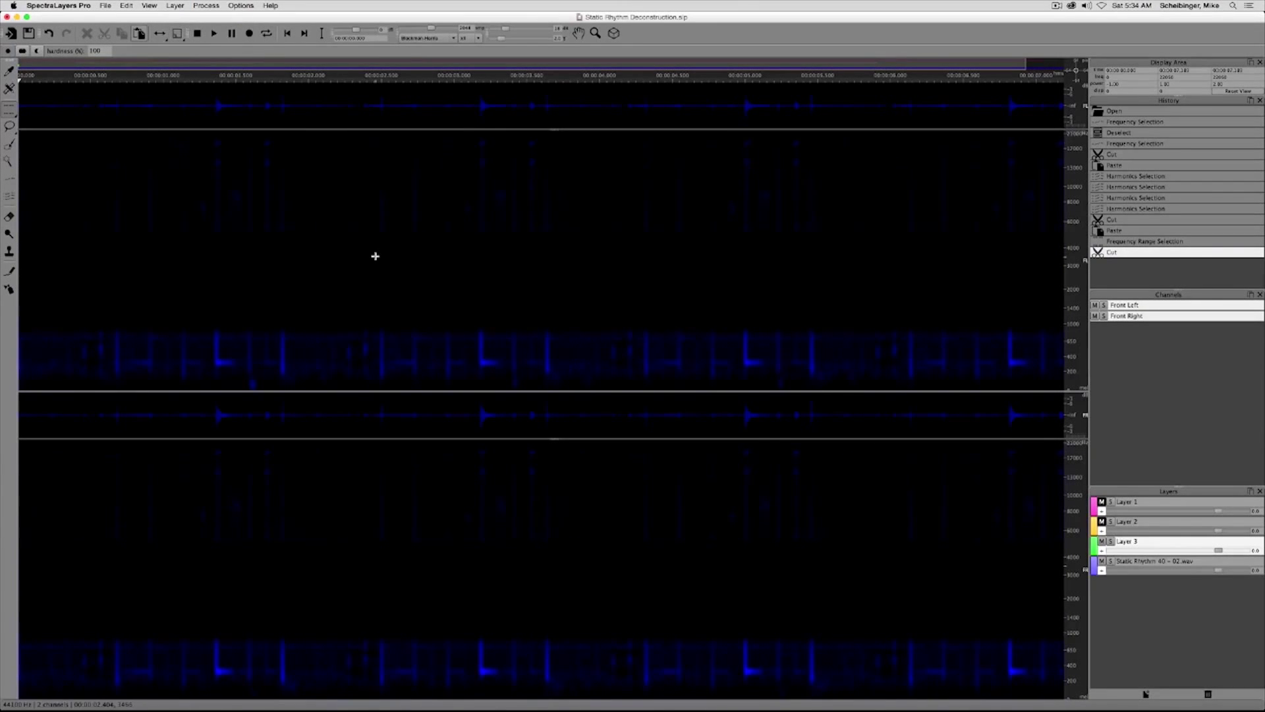
key(super+v)
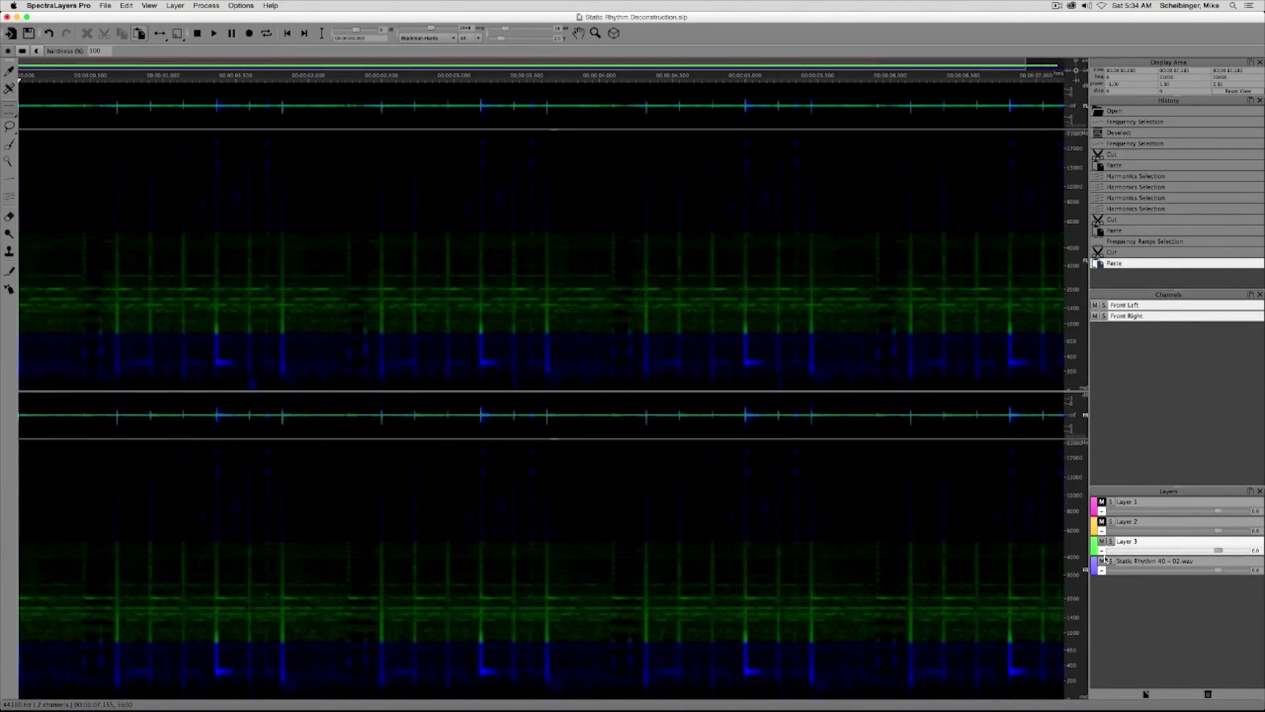
click(1101, 522)
click(1101, 502)
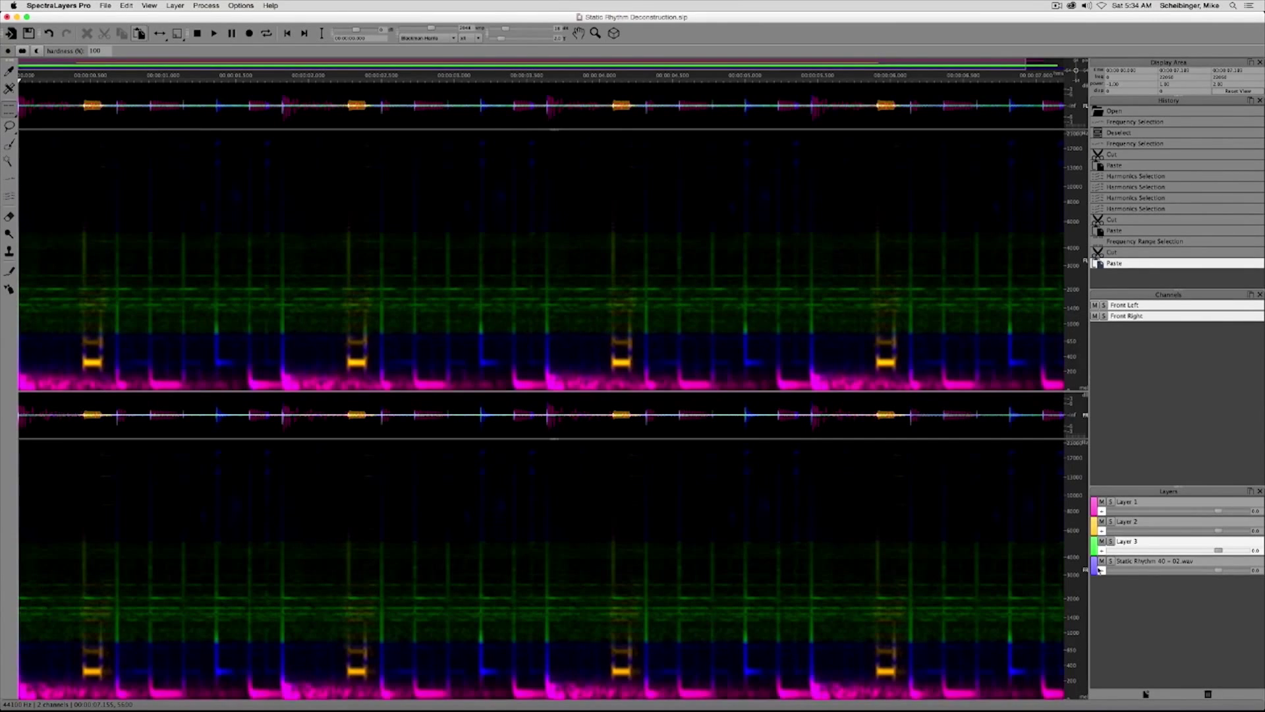
Play Layers 1–3 without the original, then play only the original layer's residual from the start.
click(1102, 561)
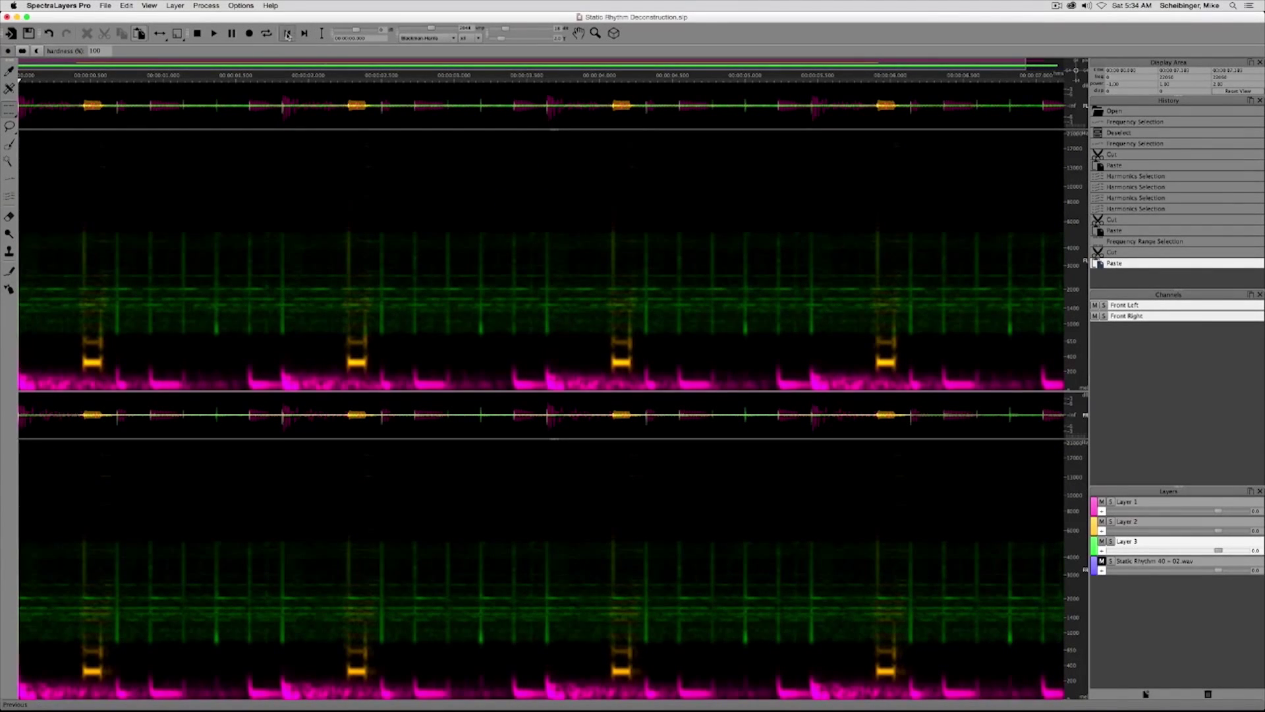
click(216, 34)
click(1102, 561)
click(1102, 541)
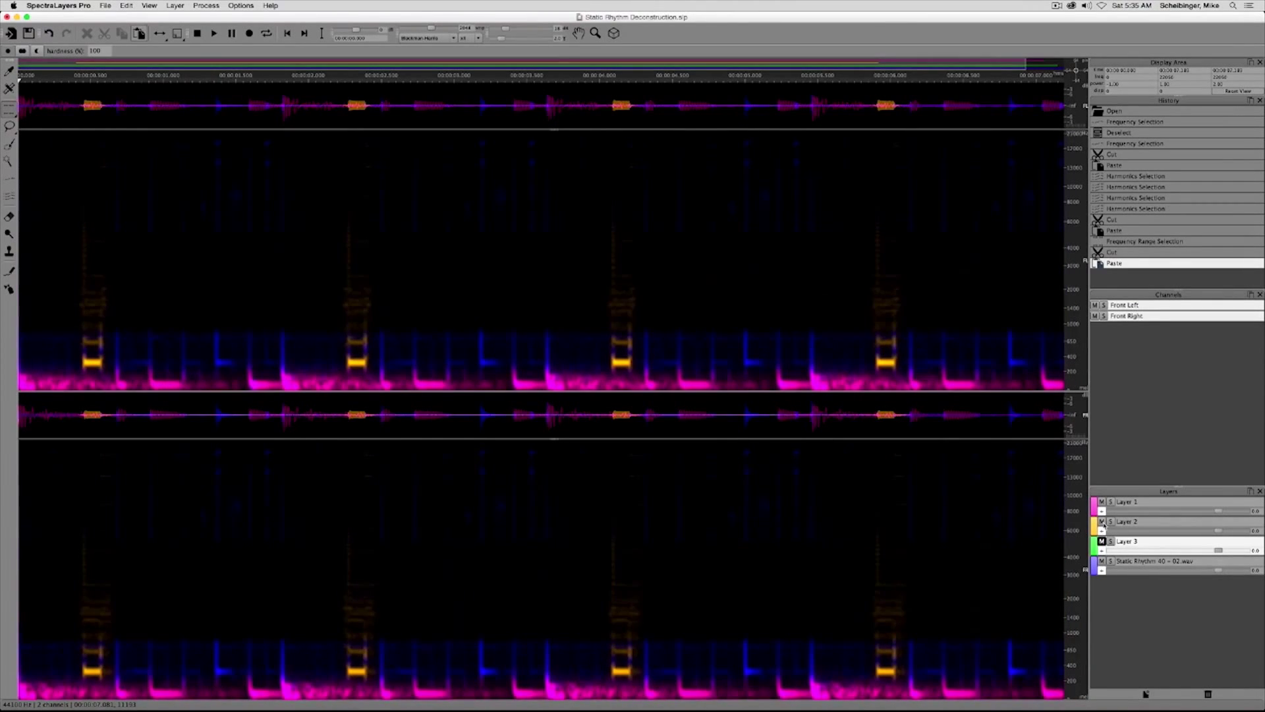
click(1101, 521)
click(1102, 502)
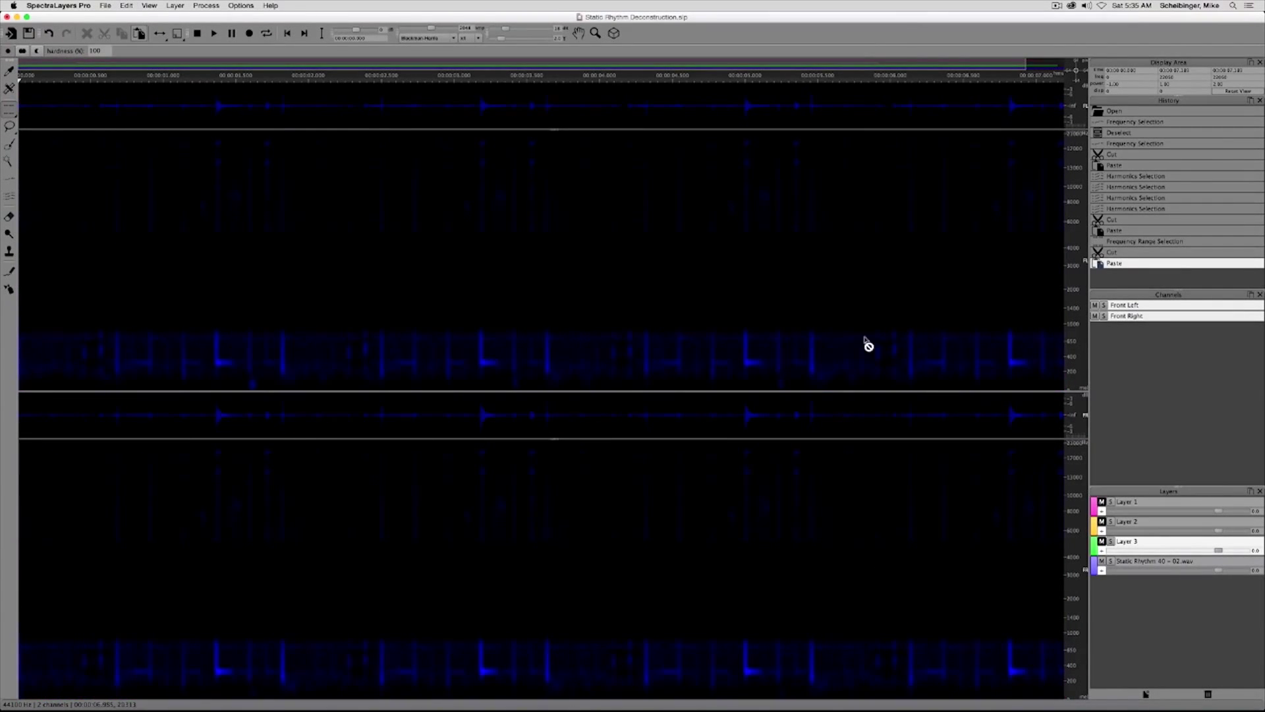
click(289, 33)
click(214, 34)
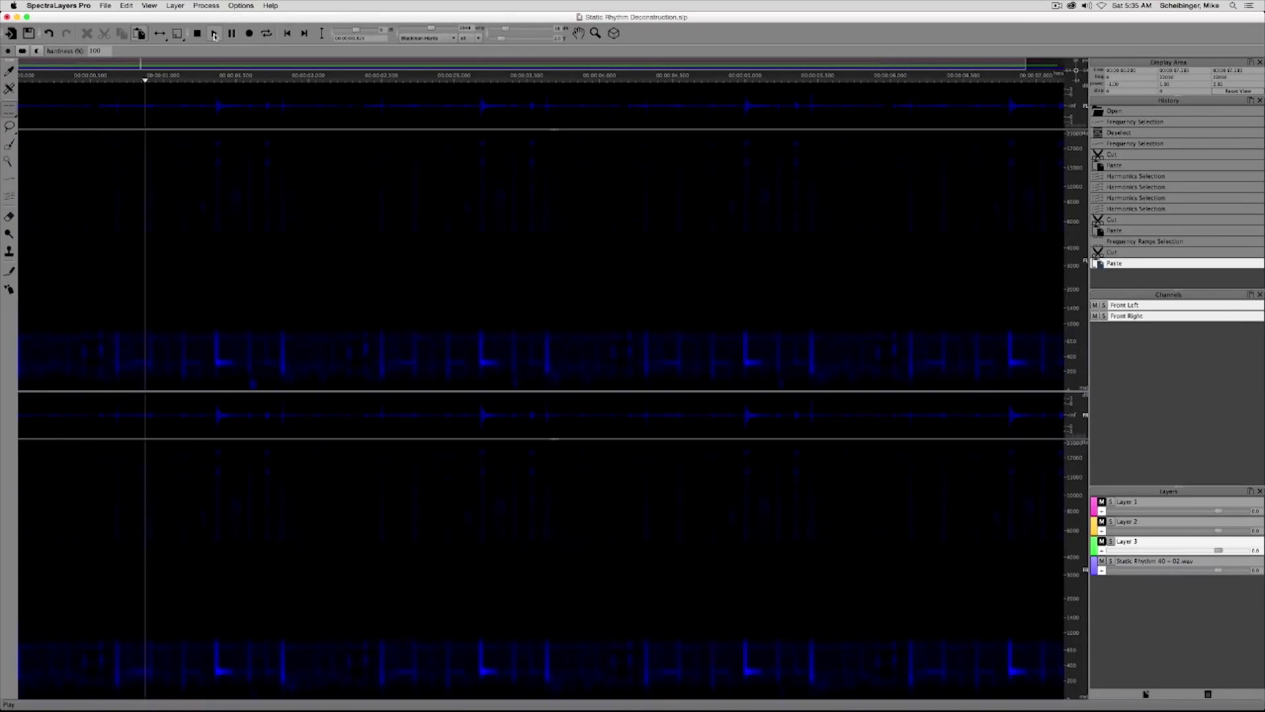